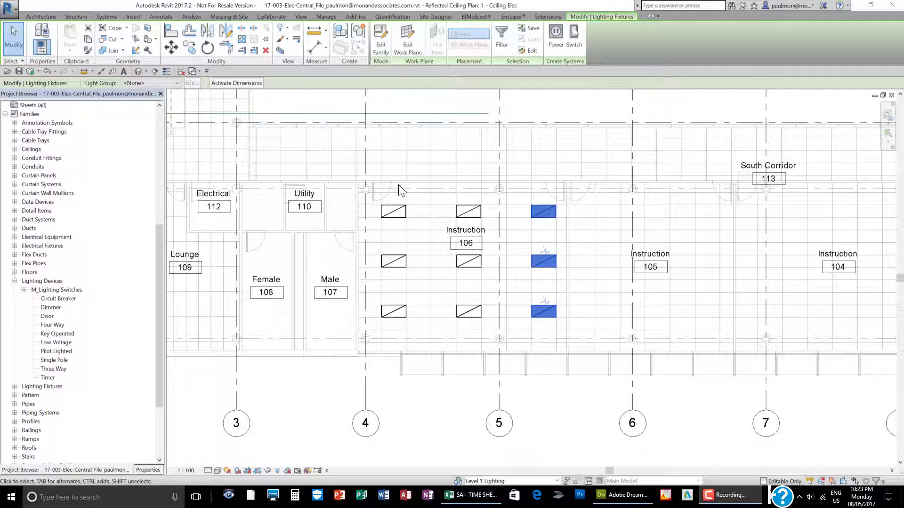
Place two Three Way lighting switches on the corridor-side wall of Instruction 106, one beside each door.
click(52, 370)
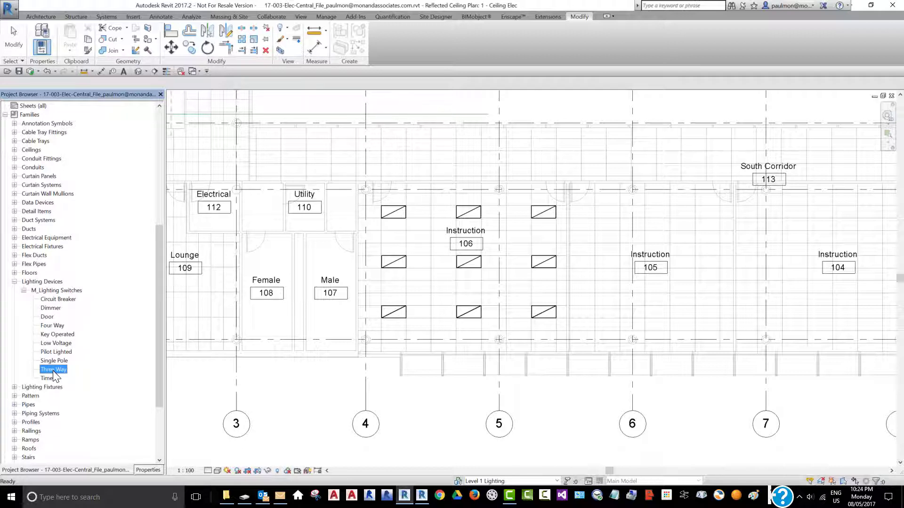
drag(53, 372, 64, 378)
drag(400, 207, 395, 195)
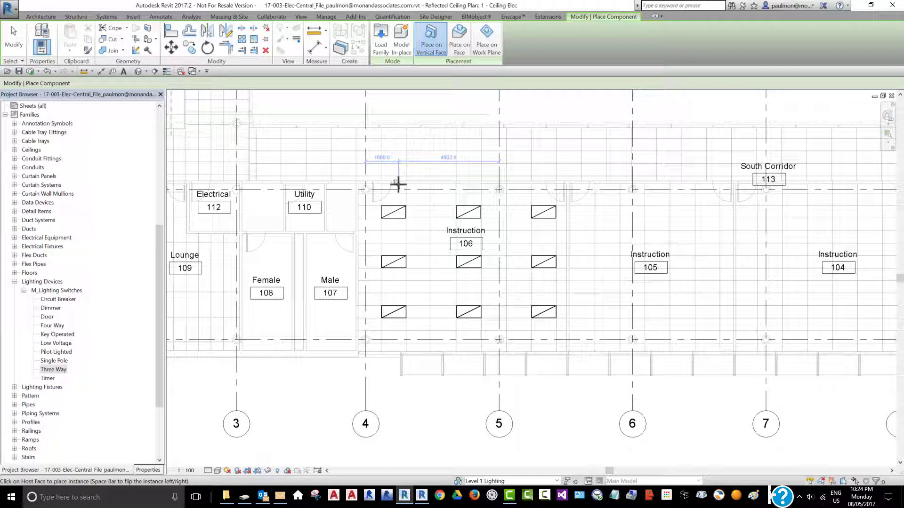
click(398, 183)
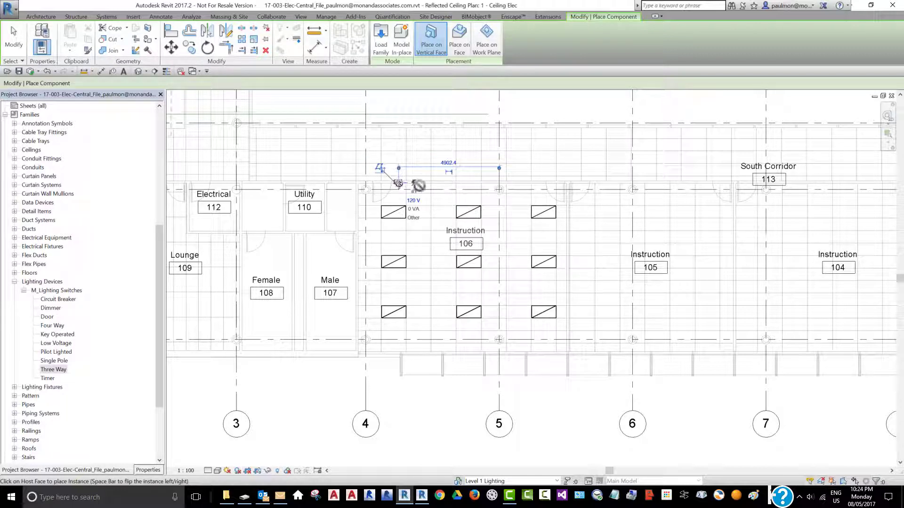
click(540, 183)
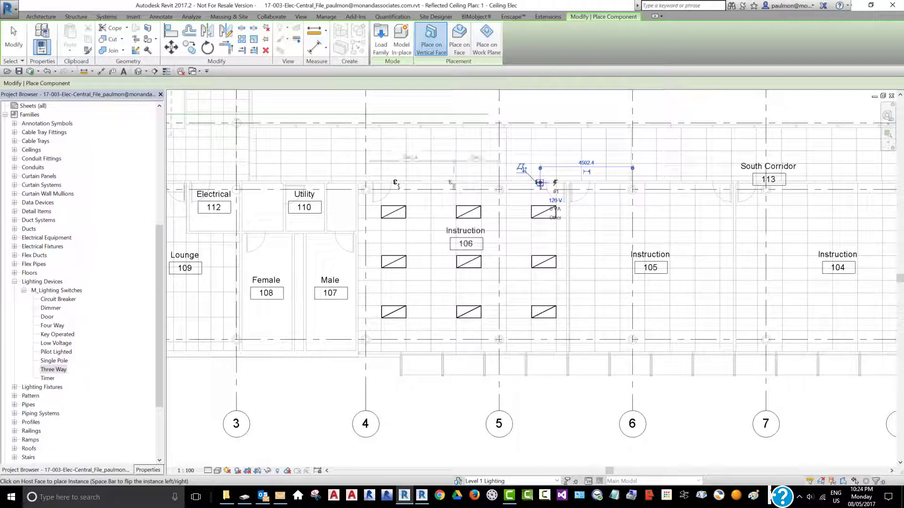
click(18, 36)
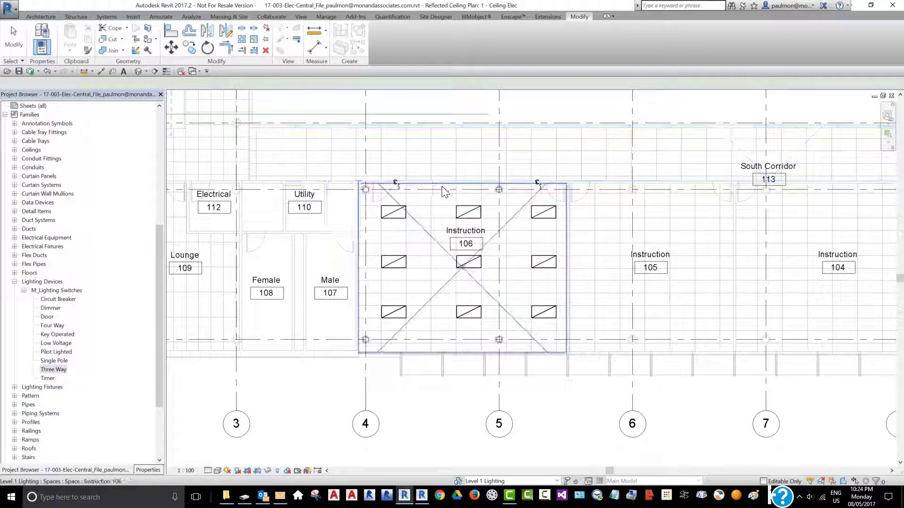
Create a switch system from the fixture nearest the grid 4 door in Instruction 106 and assign that door's switch.
click(396, 214)
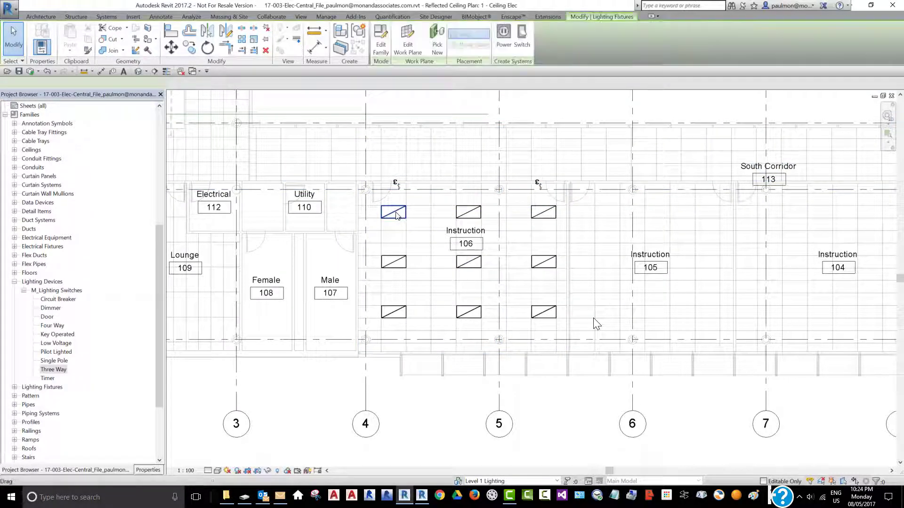
click(524, 44)
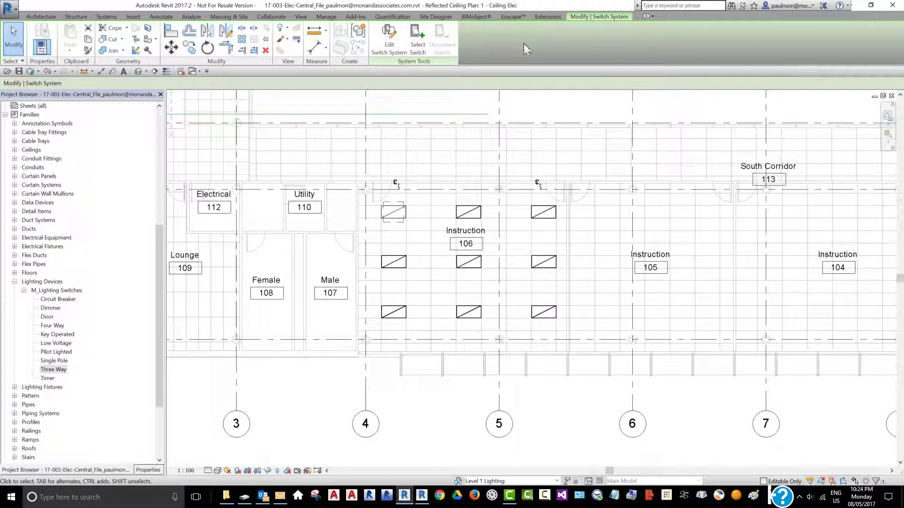
click(417, 46)
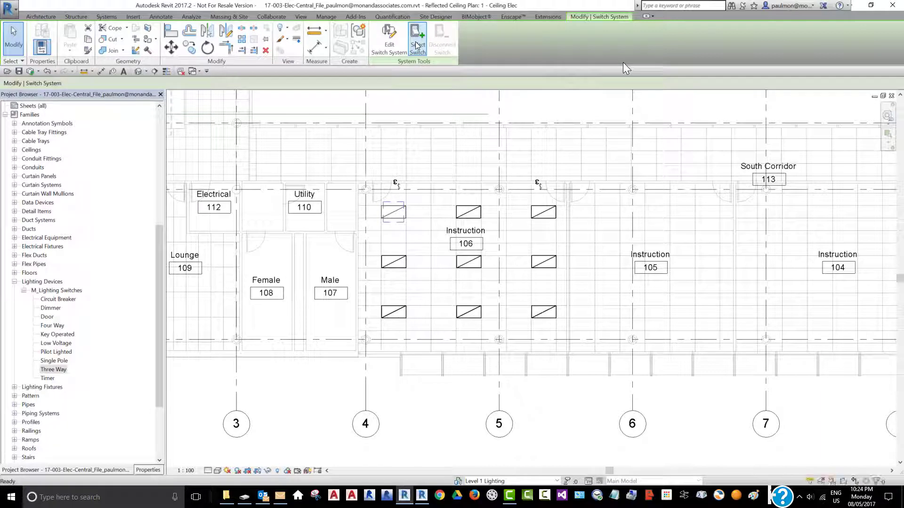
click(399, 186)
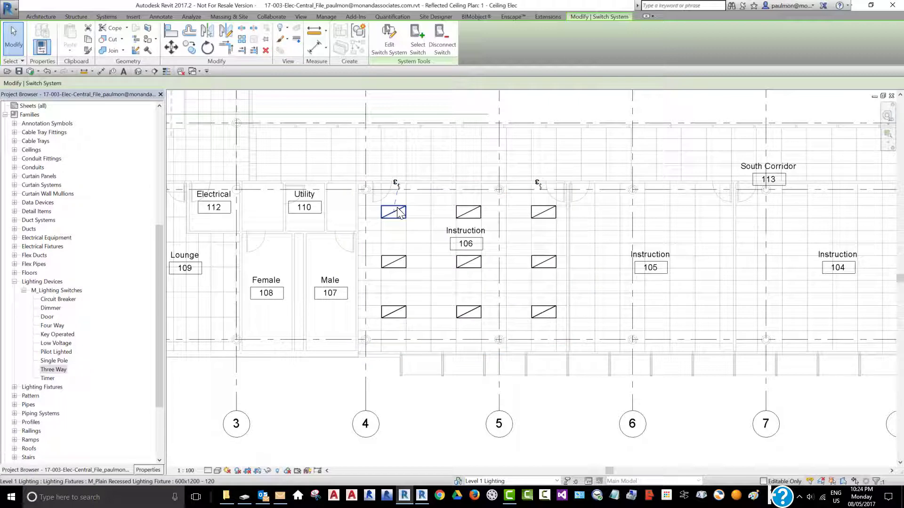
Edit the switch system and add the remaining eight lighting fixtures in Instruction 106 to it.
click(393, 46)
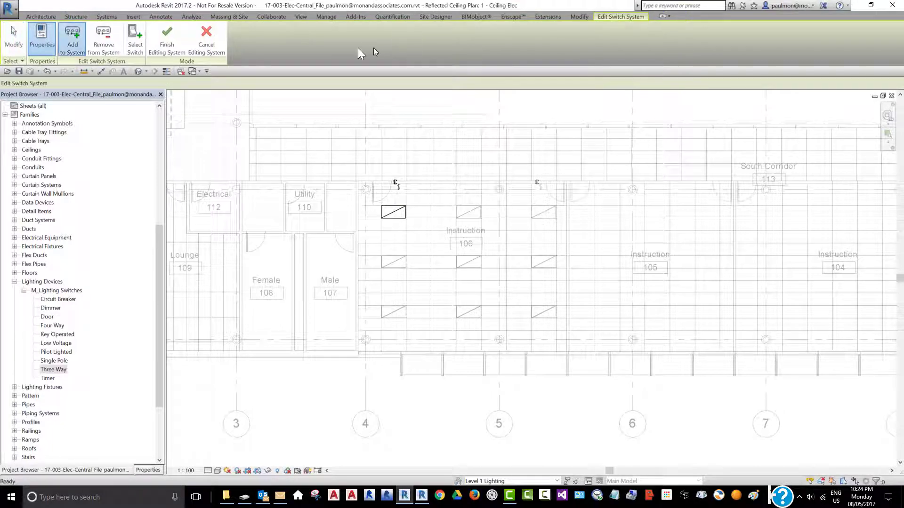
click(74, 46)
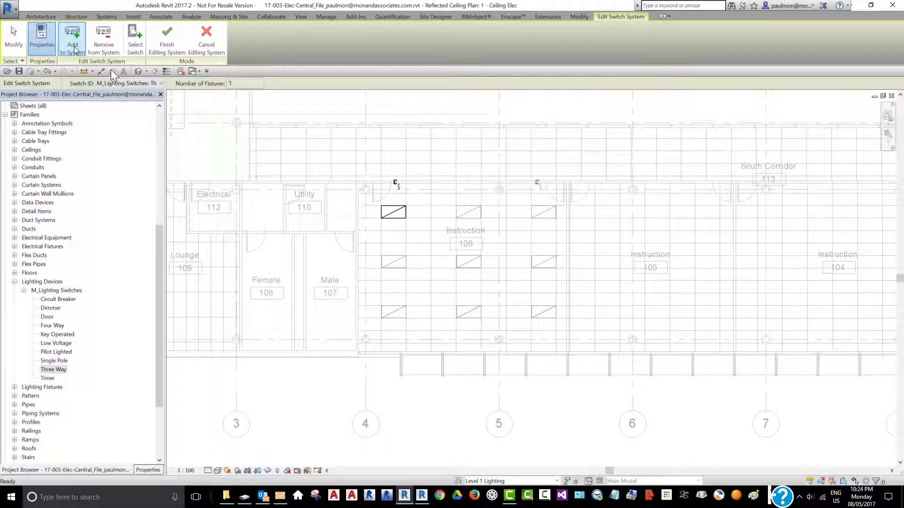
click(397, 263)
click(396, 311)
click(469, 211)
click(469, 263)
click(468, 310)
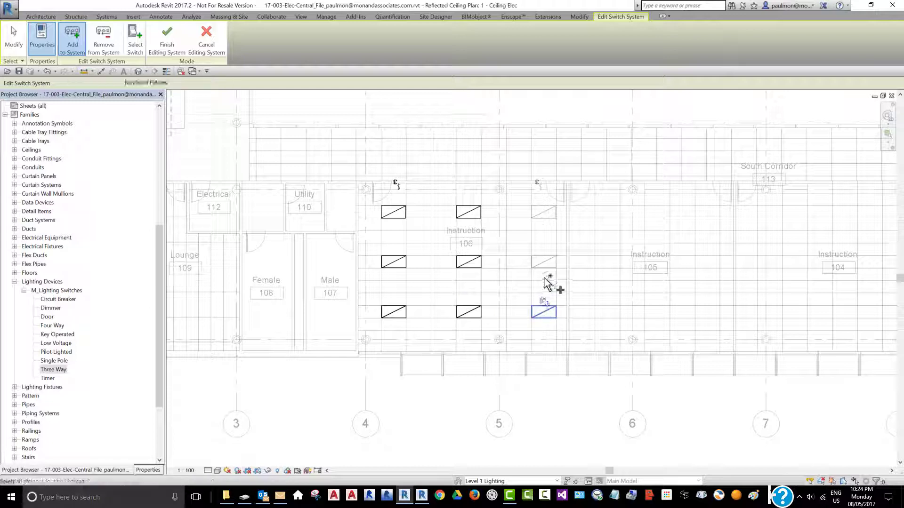
click(544, 310)
click(545, 262)
click(546, 213)
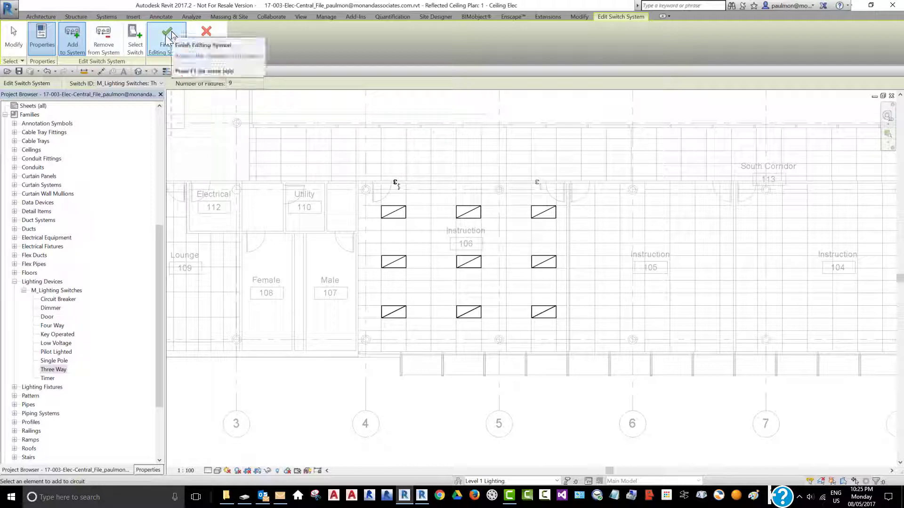
Select the three-way switch beside the other door of Instruction 106 for the system and finish editing the system.
click(134, 44)
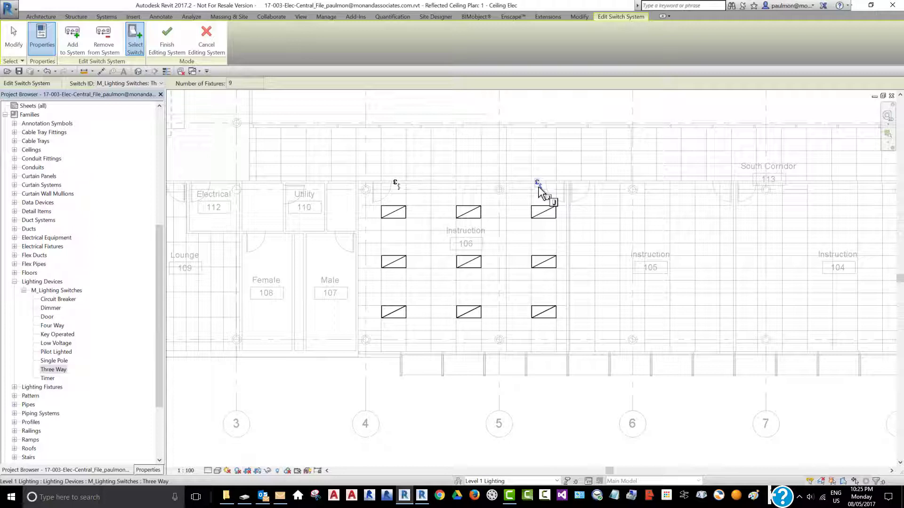
click(539, 188)
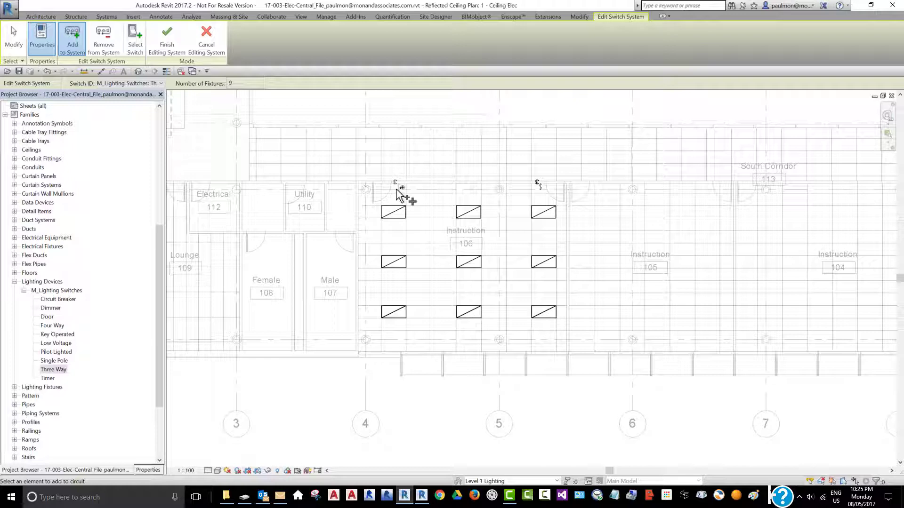
click(161, 45)
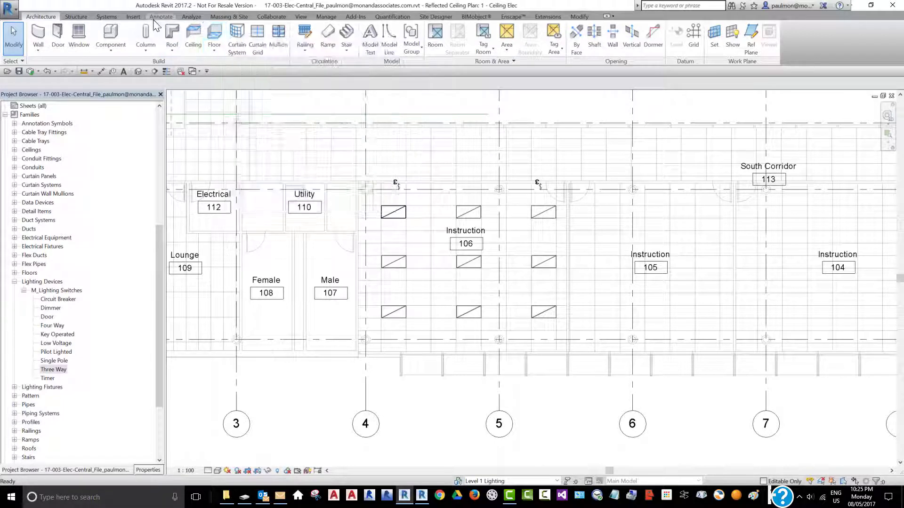
Draw an arc wire from the switch near grid 4 to the nearest lighting fixture in Instruction 106.
click(111, 17)
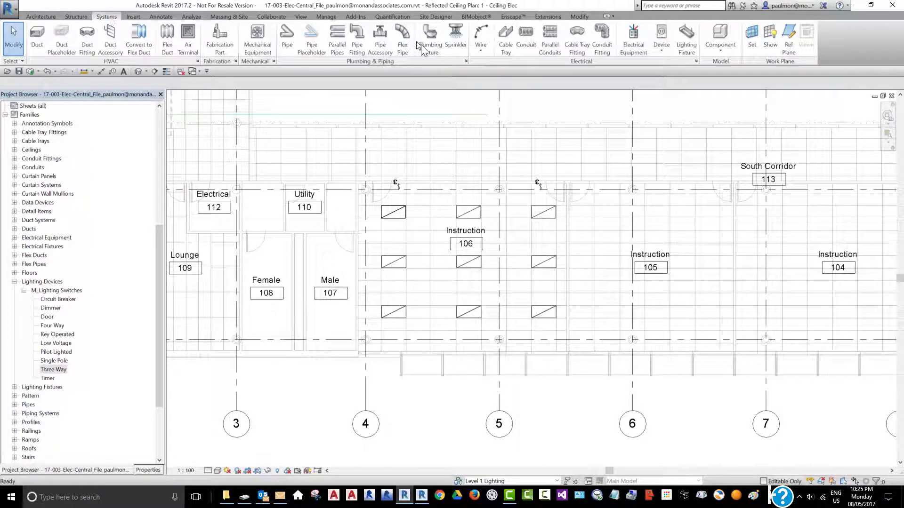
click(482, 54)
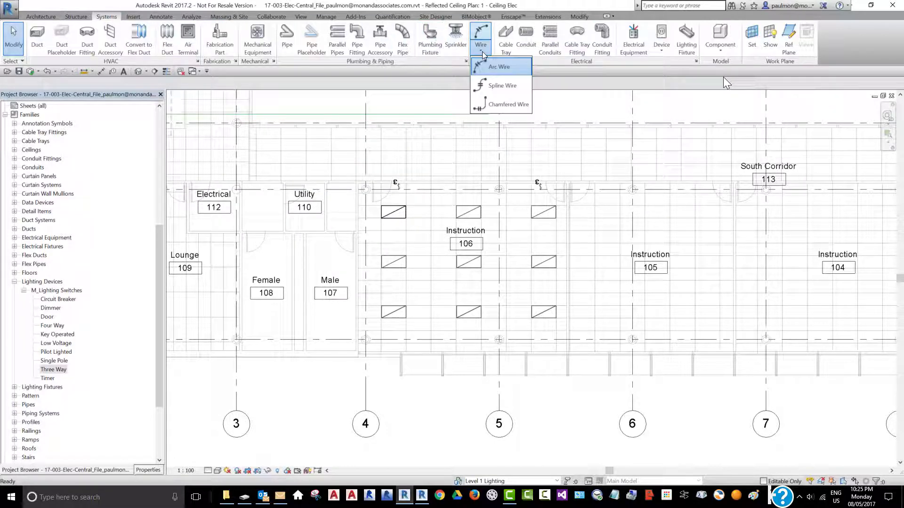
click(497, 67)
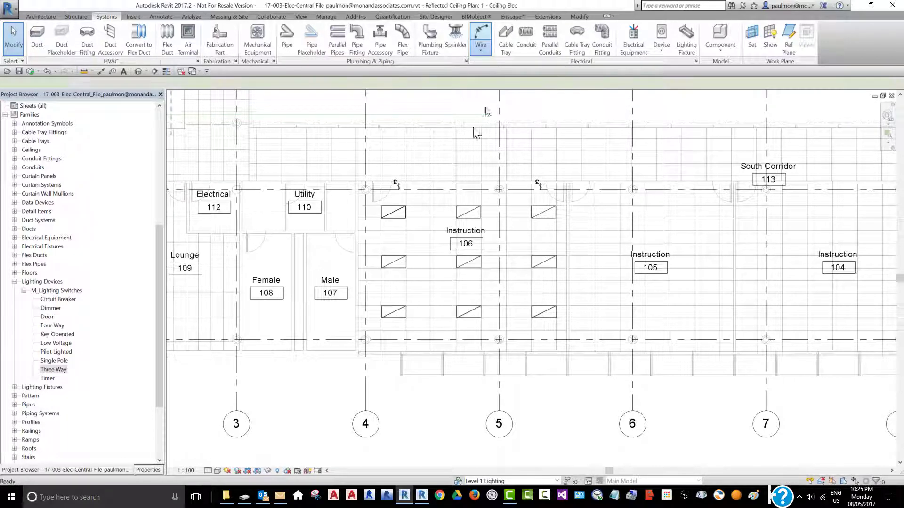
click(398, 181)
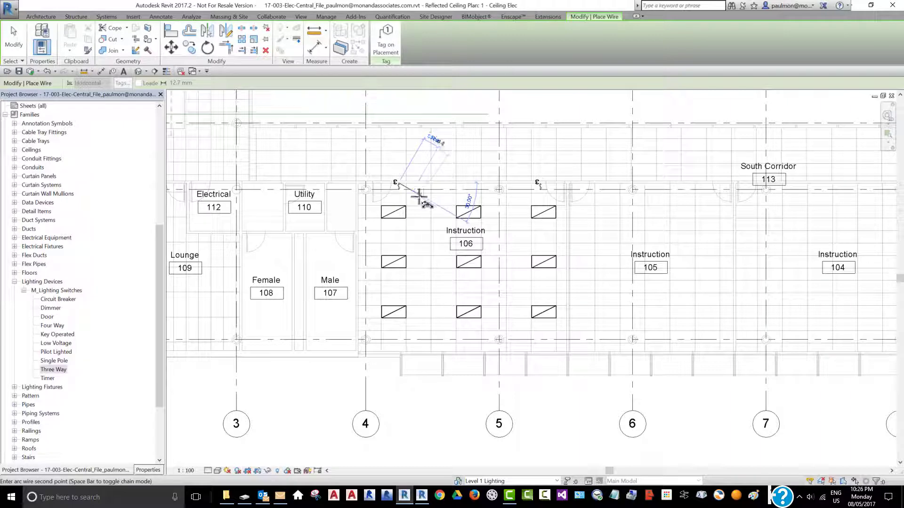
click(394, 212)
click(394, 211)
click(419, 240)
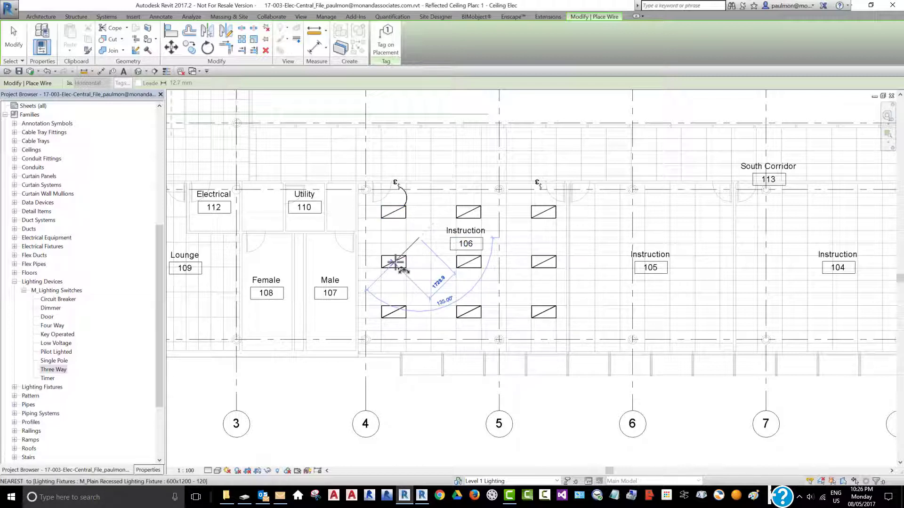
click(401, 259)
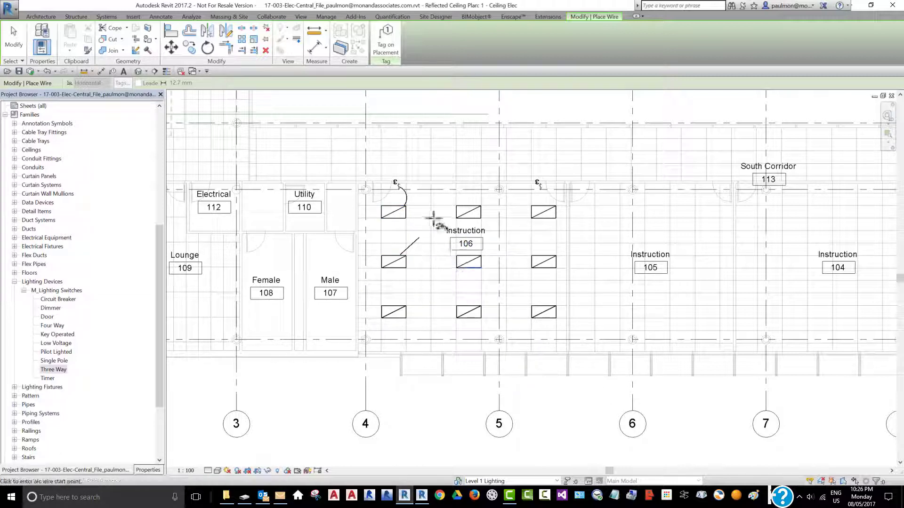
key(Escape)
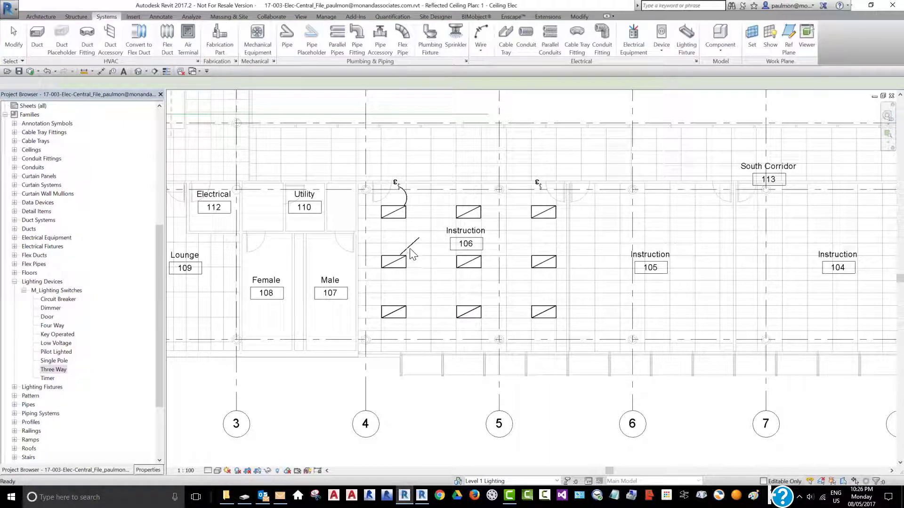
click(414, 246)
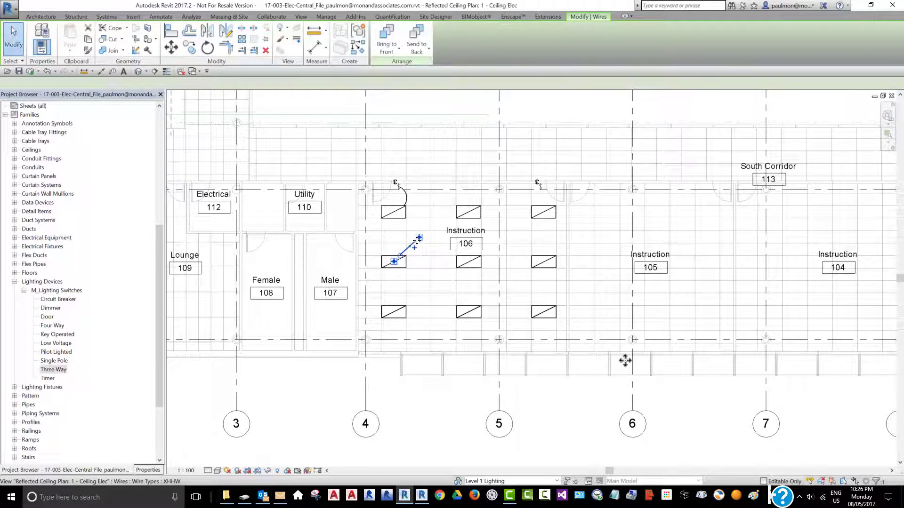
key(Delete)
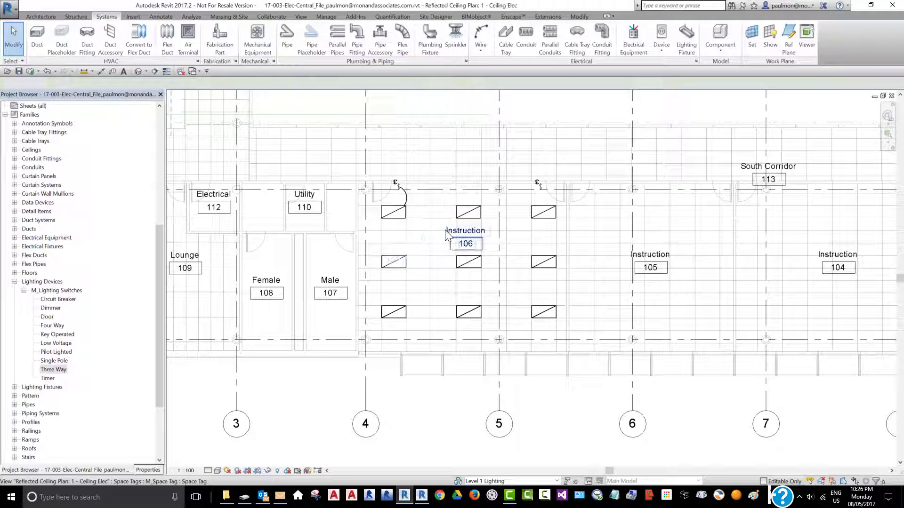
Draw arc wires linking the three lighting fixtures in the column nearest grid 4, from the corridor side to the outer wall.
click(480, 50)
click(488, 72)
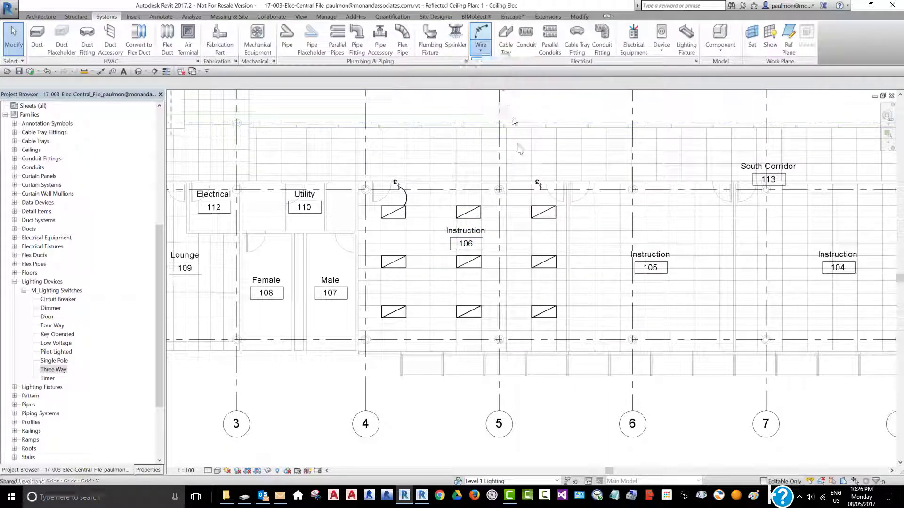
click(396, 208)
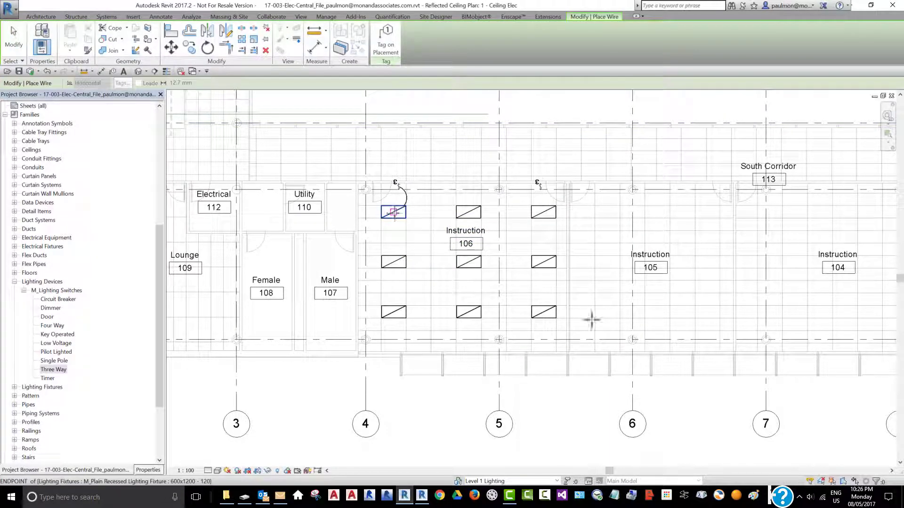
click(394, 261)
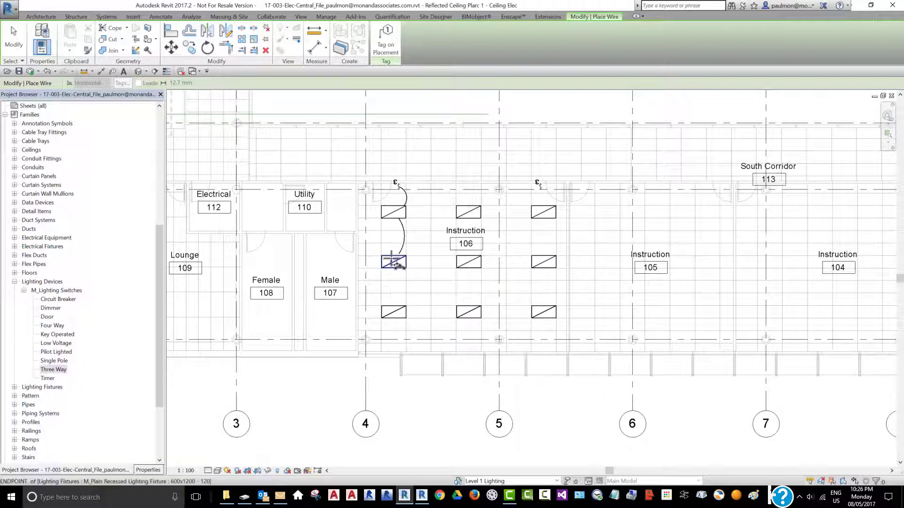
click(394, 261)
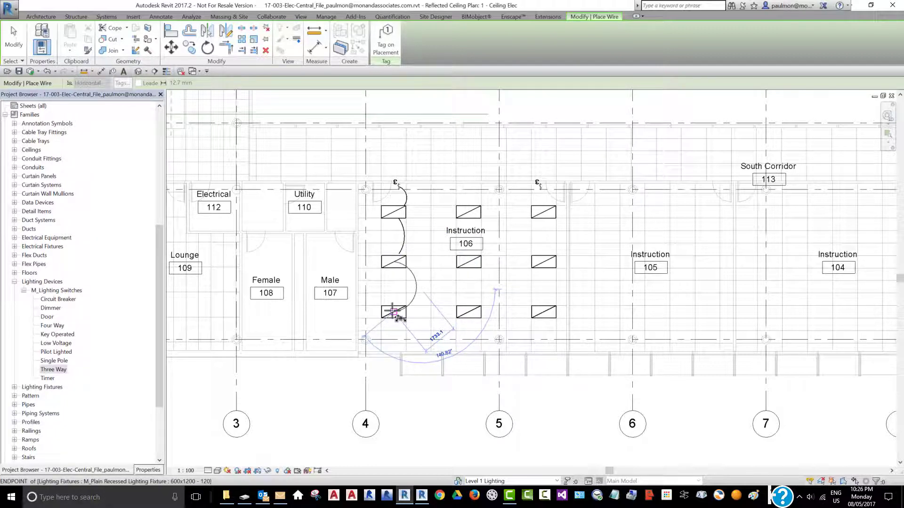
key(Escape)
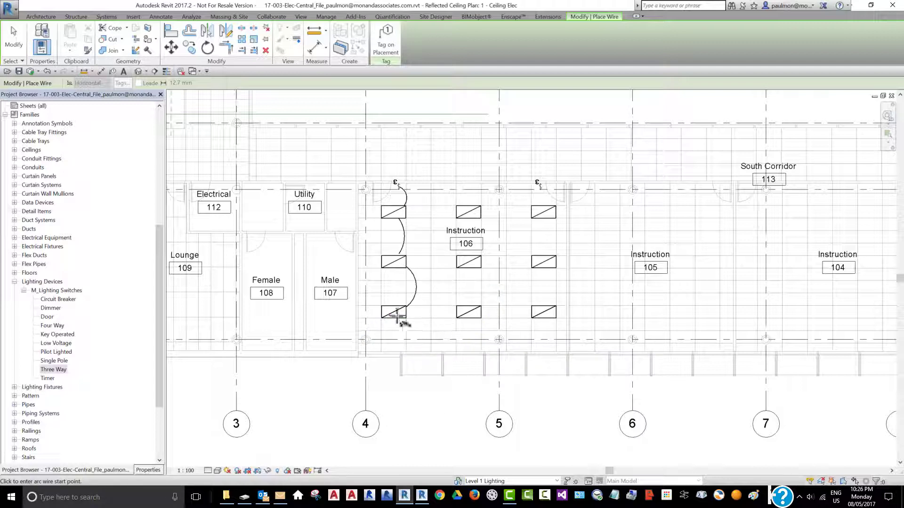
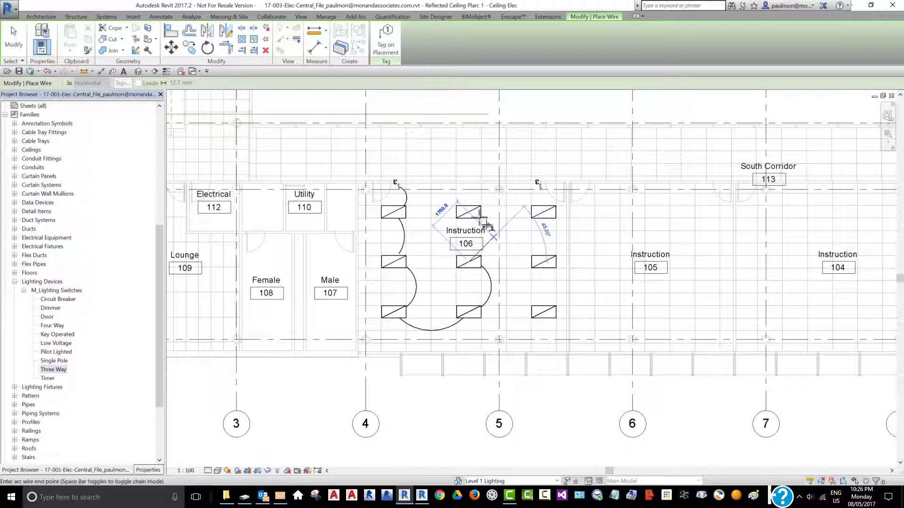
Continue the arc wiring from the room's central fixture to the corridor-side fixture above, then across and down to the third column's middle fixture.
click(469, 212)
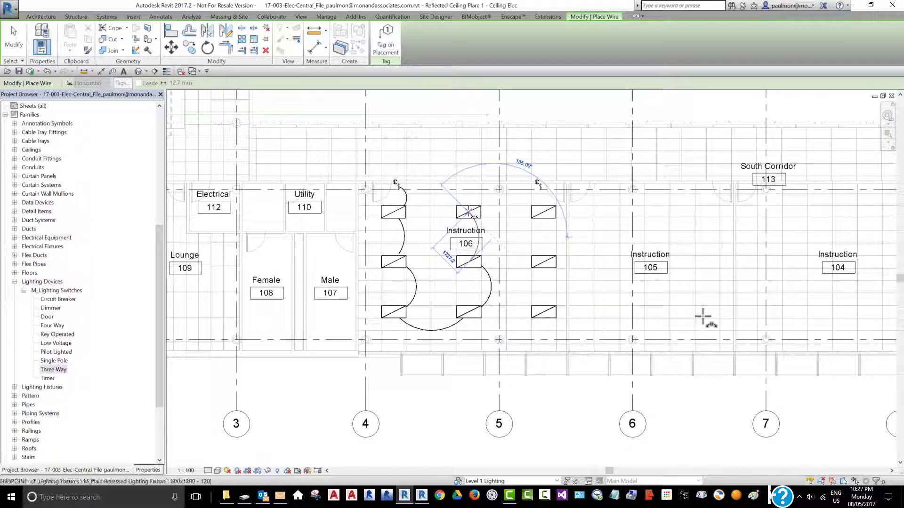
key(Escape)
click(469, 212)
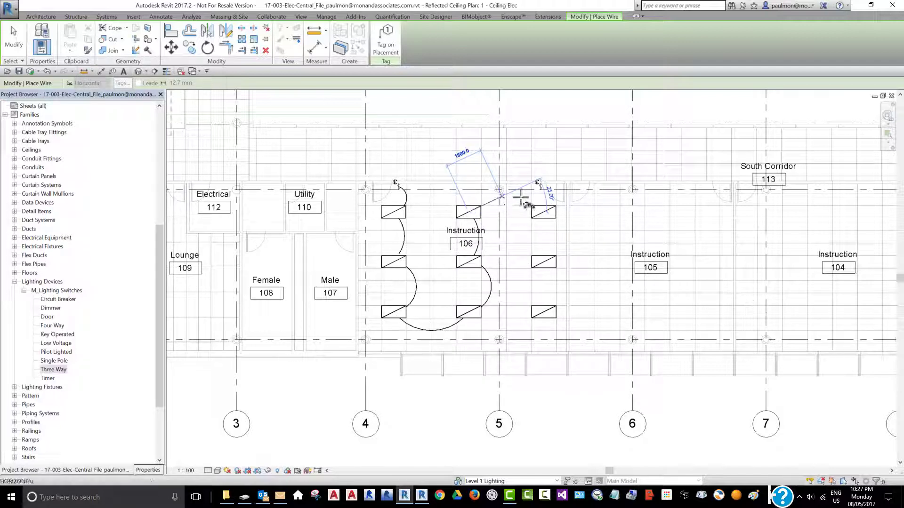
click(544, 212)
click(544, 211)
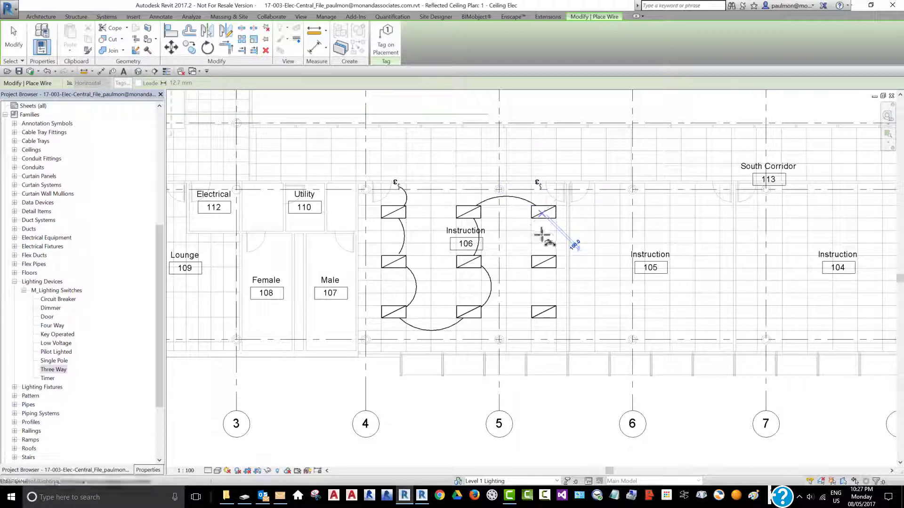
click(542, 261)
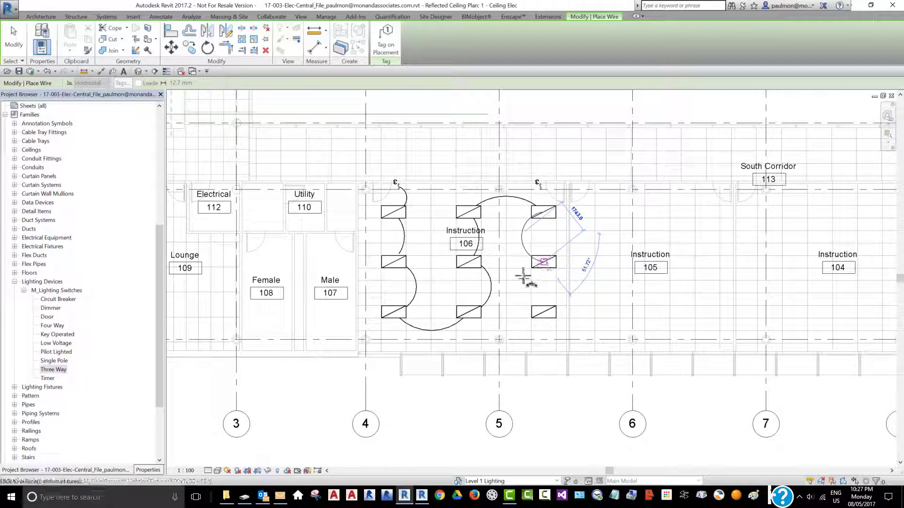
Draw an arc wire from the third column's middle fixture to the outer-wall fixture in Instruction 106.
click(541, 263)
click(518, 284)
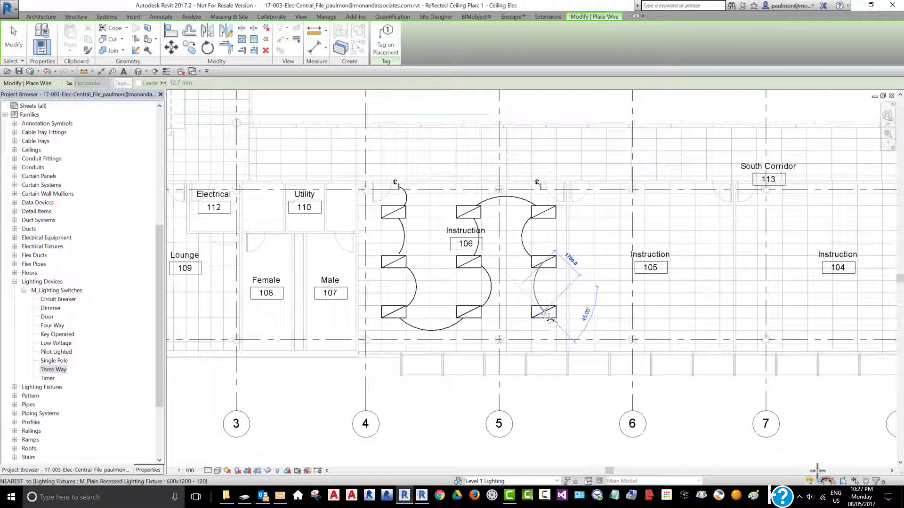
click(544, 314)
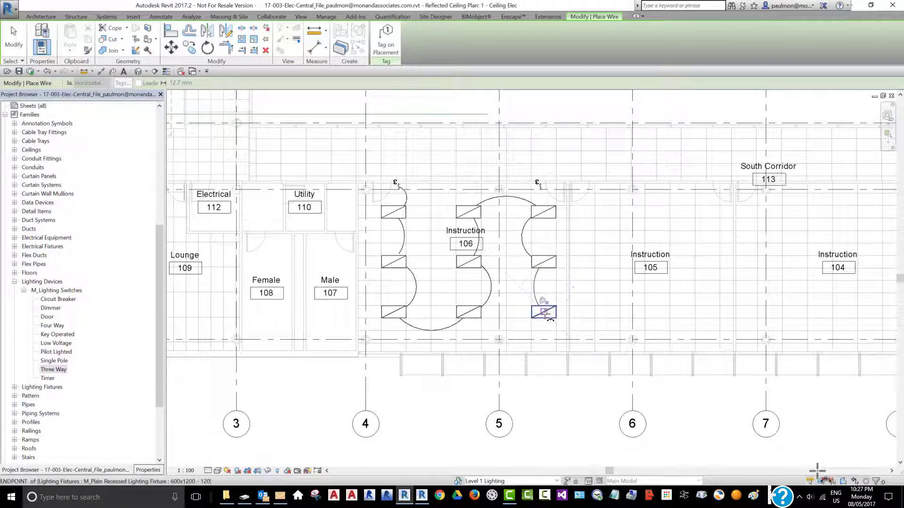
Draw an arc wire from the third column's corridor-side fixture to the nearby three-way switch and finish the wiring.
click(544, 213)
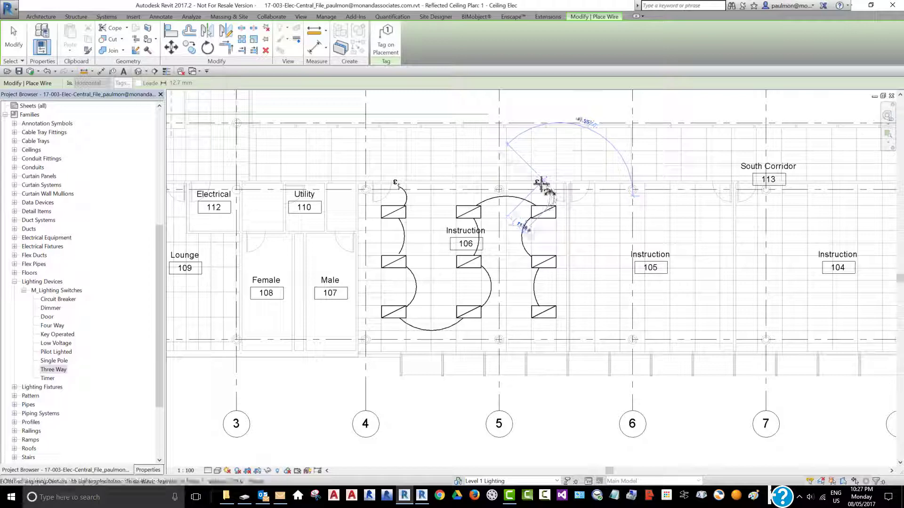
click(556, 174)
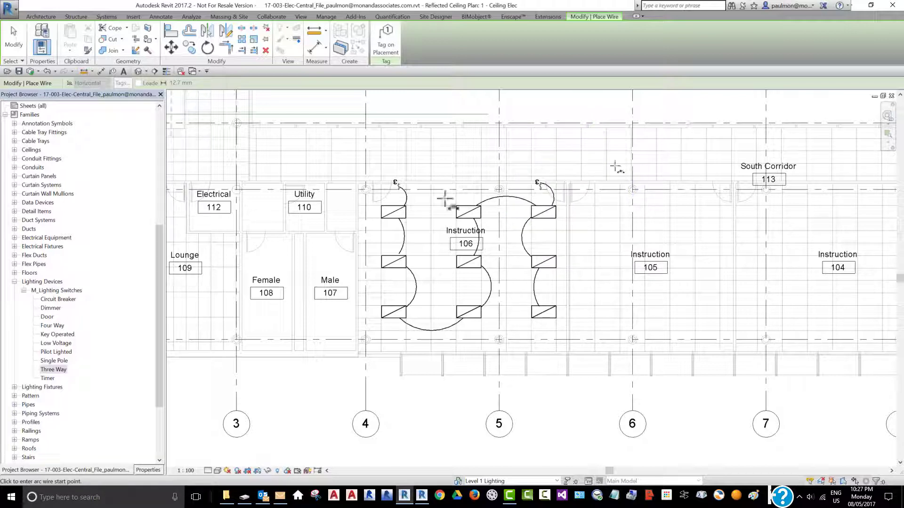
click(14, 38)
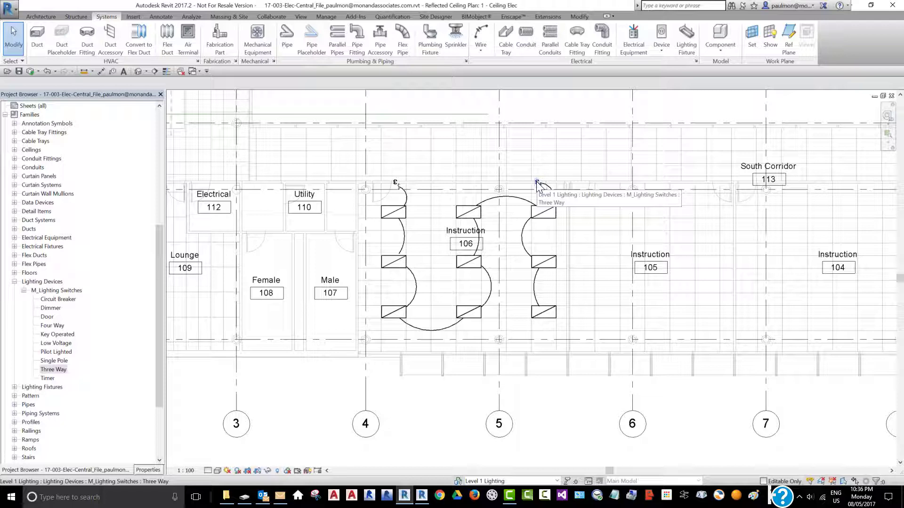
Check the electrical network connected to each of the two three-way switches in Instruction 106 by cycling the pre-selection highlight.
key(Tab)
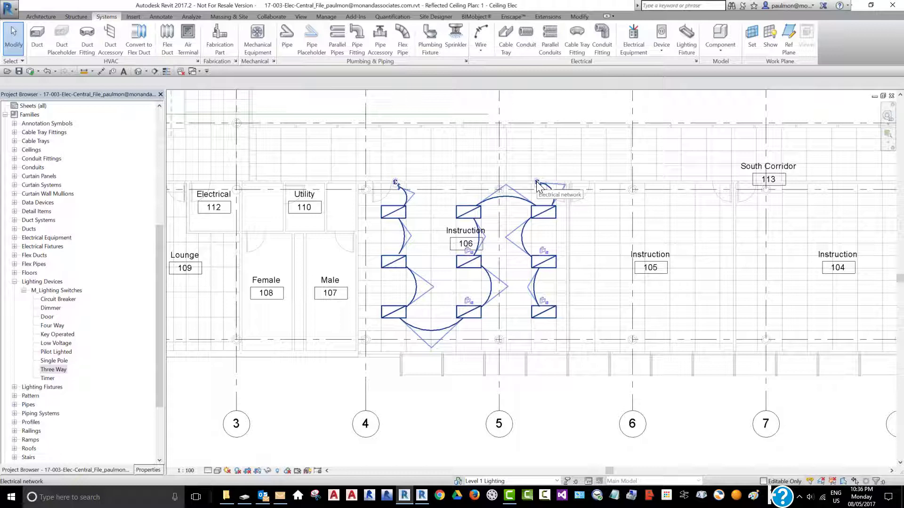
key(Tab)
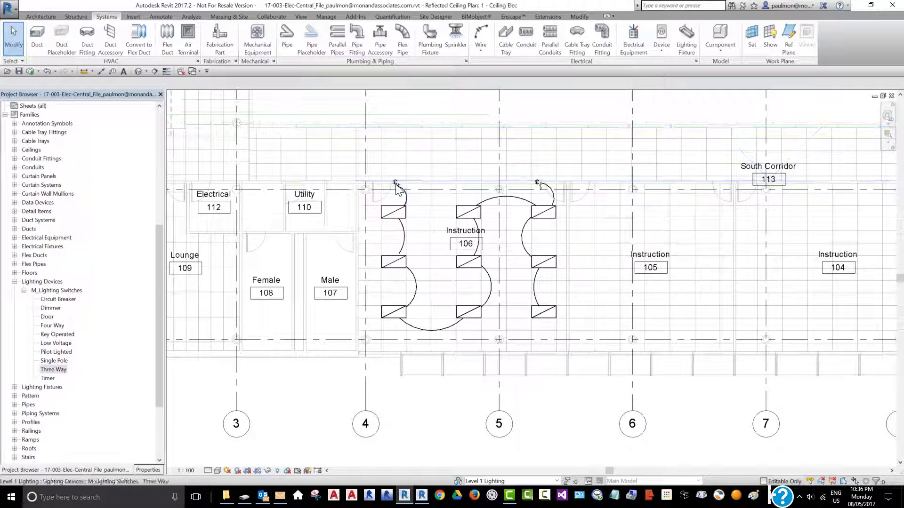
key(Tab)
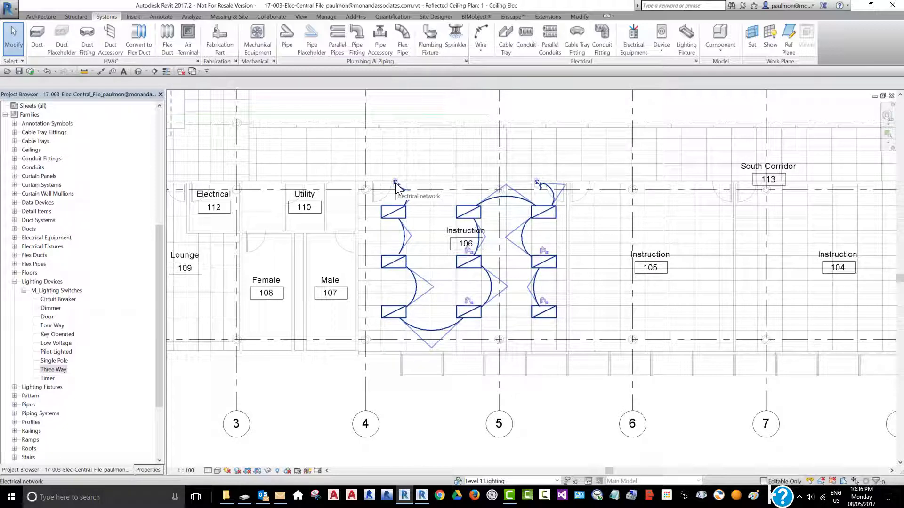
key(Tab)
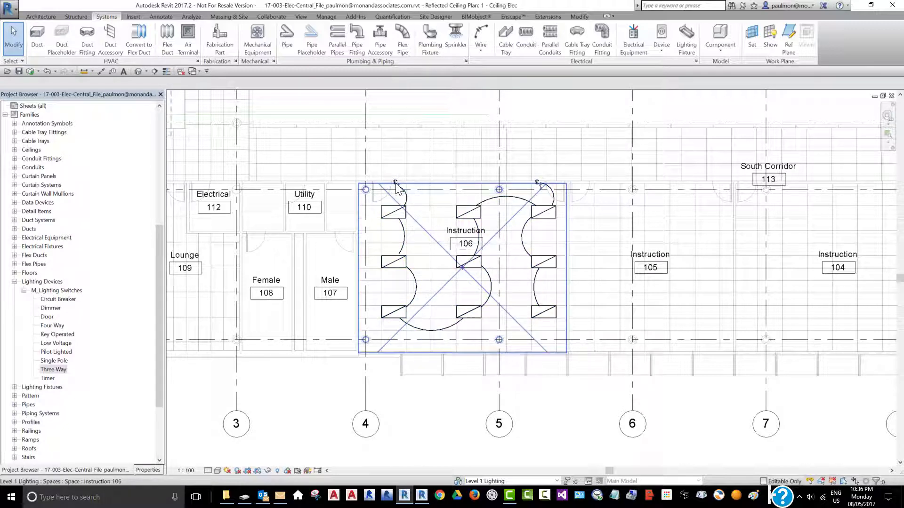